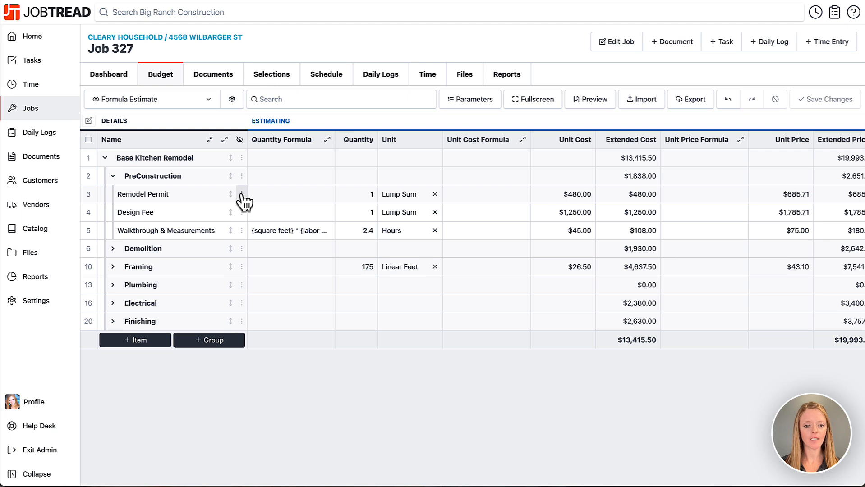
# Step: Try adding a quantity formula to the Remodel Permit cost item in its details and remove it again
pyautogui.click(241, 195)
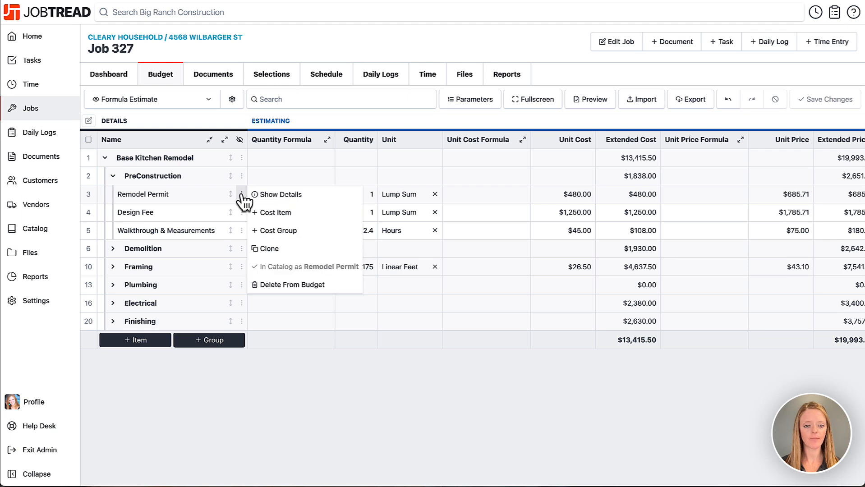
pyautogui.click(276, 195)
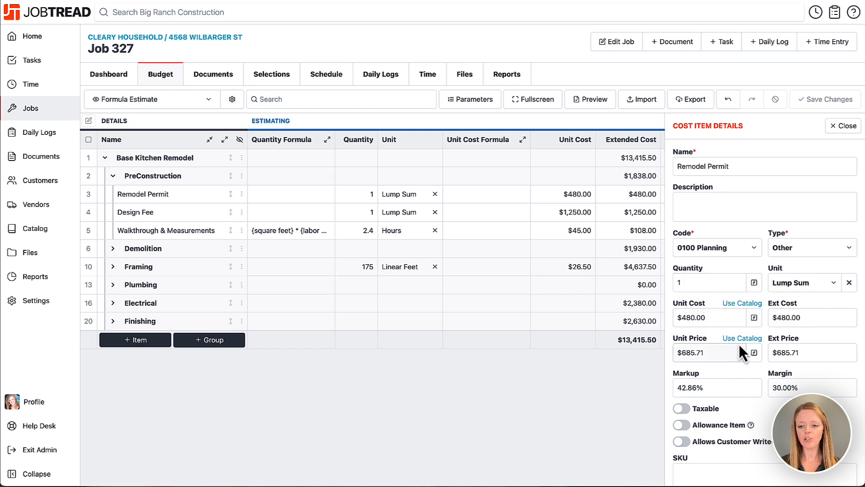
pyautogui.click(754, 284)
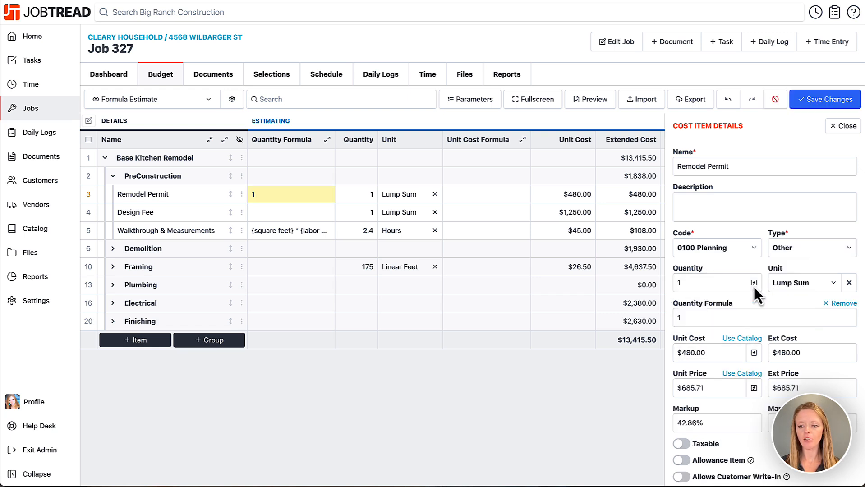
pyautogui.click(704, 319)
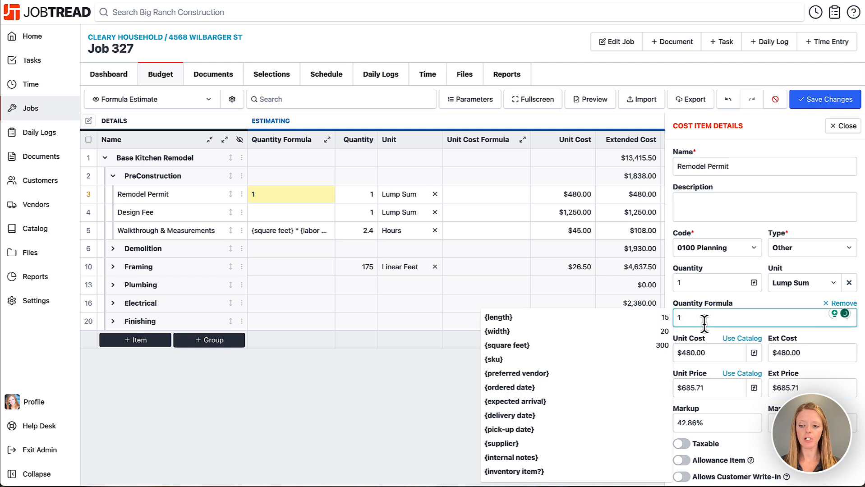
pyautogui.click(840, 304)
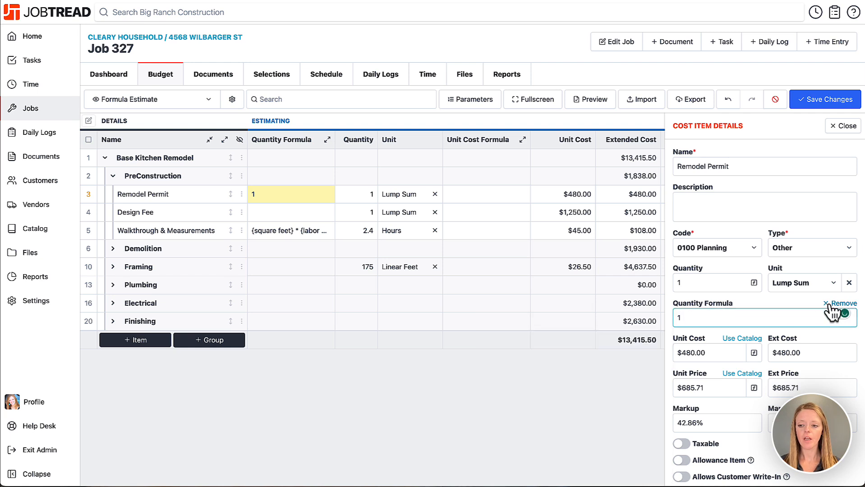
pyautogui.click(846, 127)
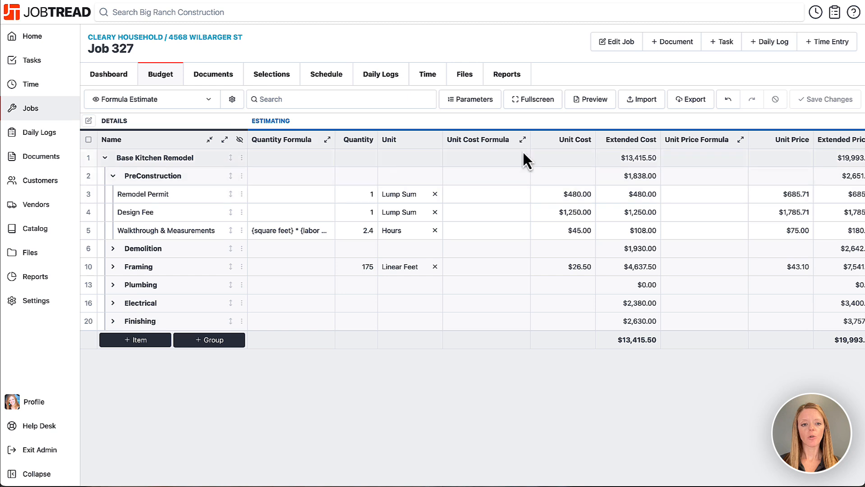
# Step: Review which formula columns are enabled in the Formula Estimate view settings and look across the budget's estimating columns
pyautogui.click(233, 99)
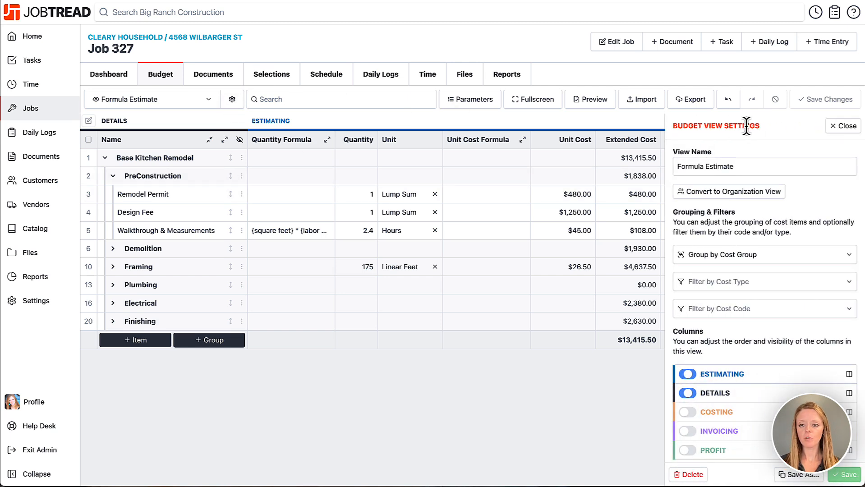
pyautogui.scroll(-10, 763, 257)
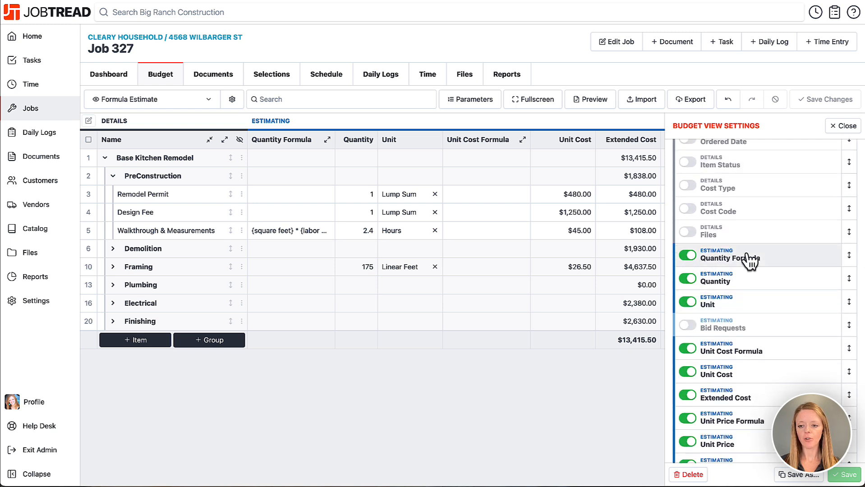
pyautogui.scroll(-2, 742, 225)
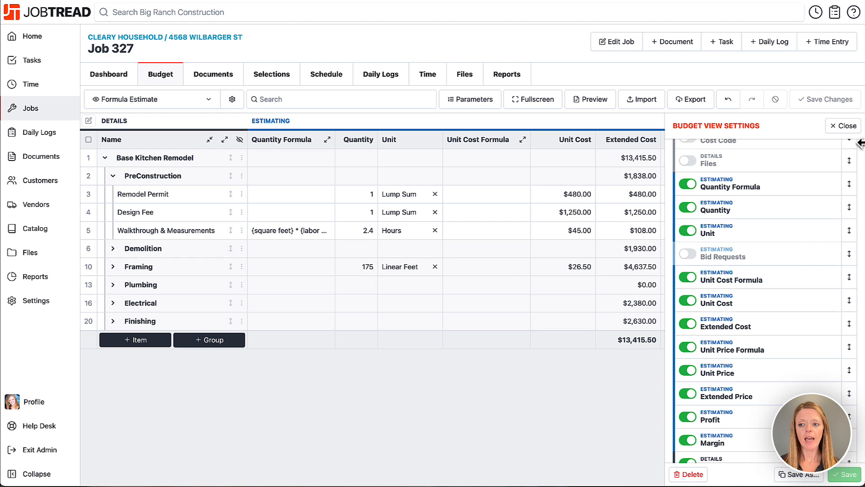
pyautogui.click(848, 128)
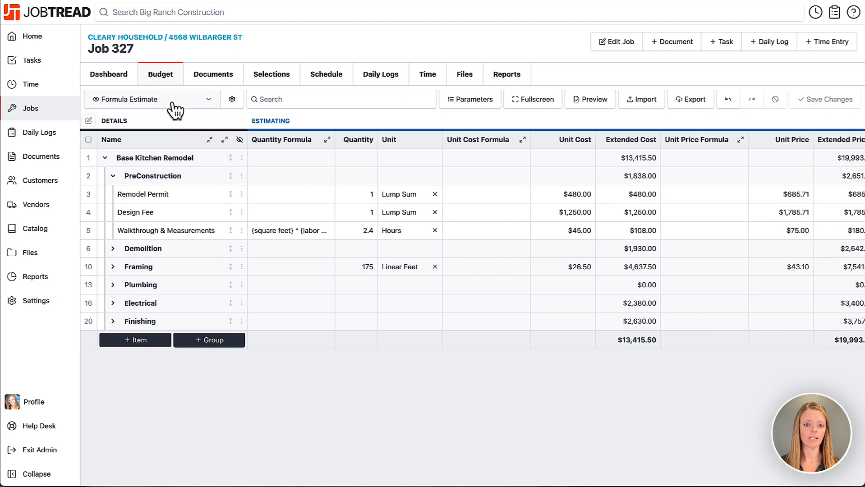
pyautogui.click(303, 179)
pyautogui.hscroll(2, 305, 179)
pyautogui.hscroll(3, 305, 178)
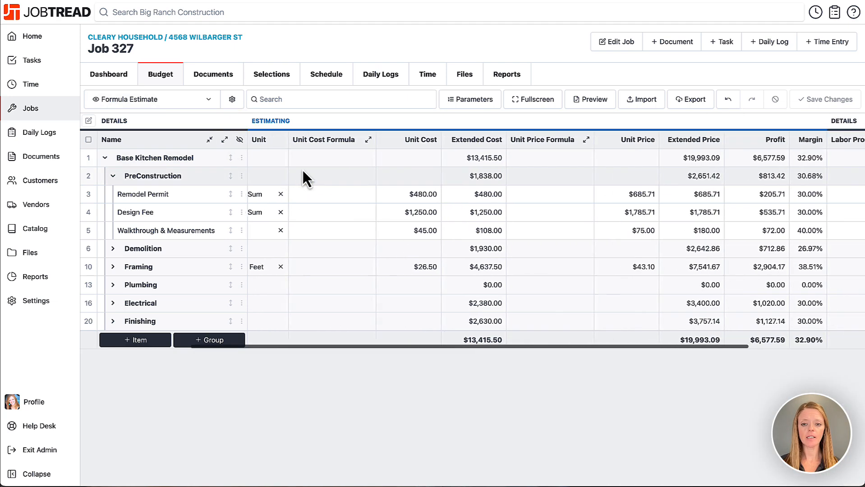
pyautogui.hscroll(-5, 305, 178)
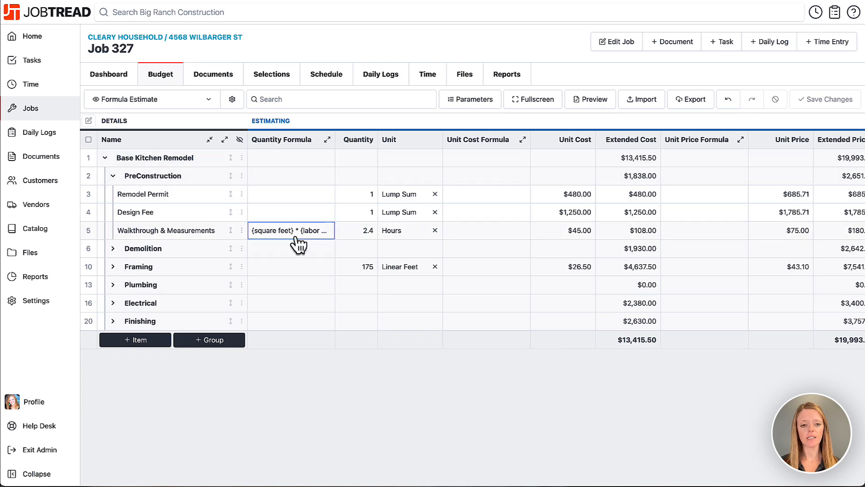
# Step: Try the quantity formula 2 + 4 on the Remodel Permit item and discard the unsaved change
pyautogui.click(285, 194)
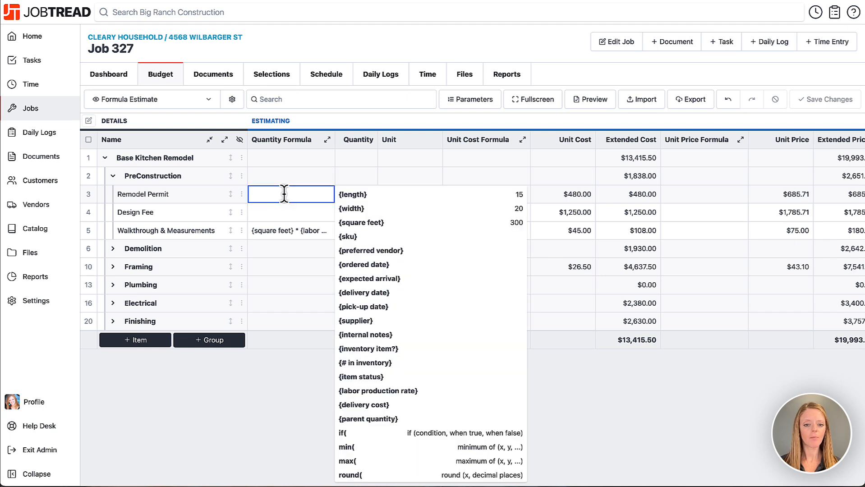
pyautogui.scroll(-5, 426, 246)
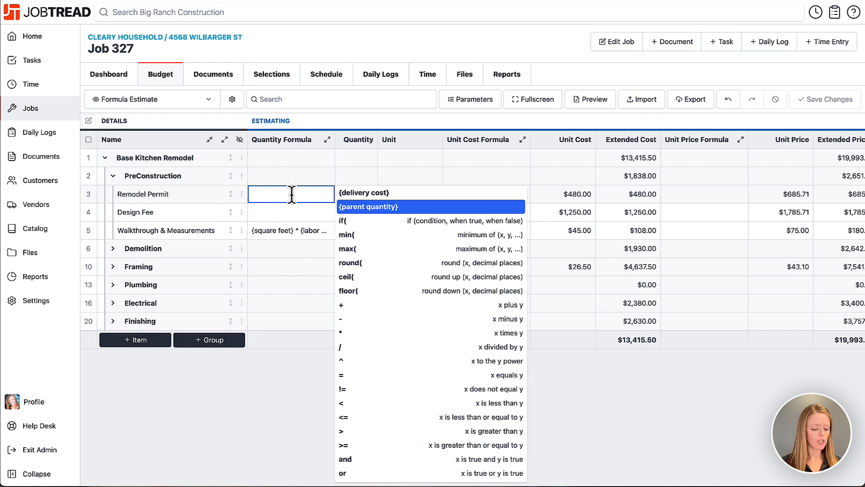
pyautogui.write('2')
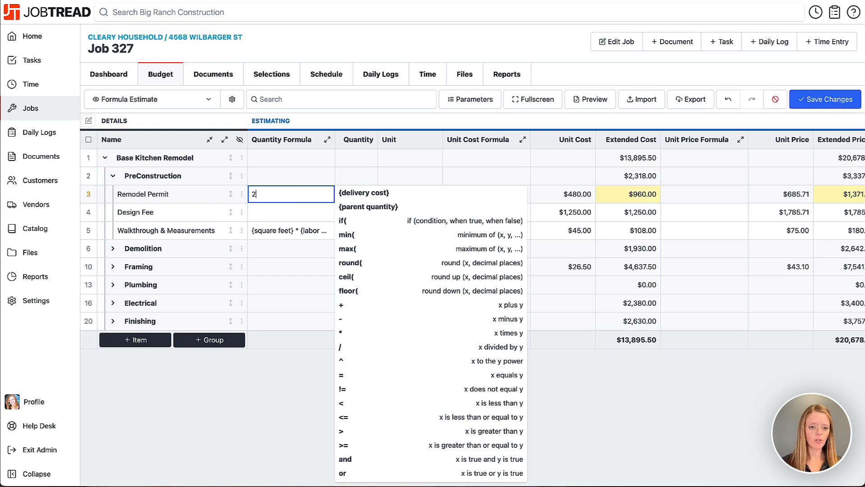
pyautogui.click(357, 307)
pyautogui.write('4')
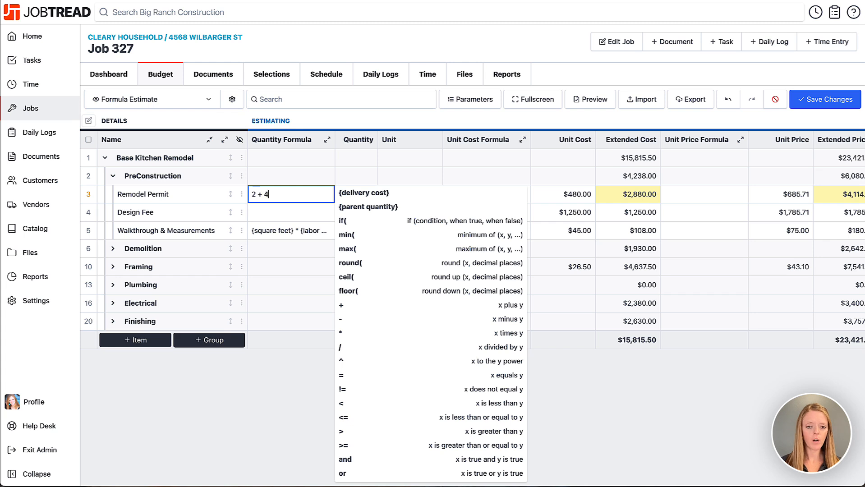
pyautogui.click(246, 384)
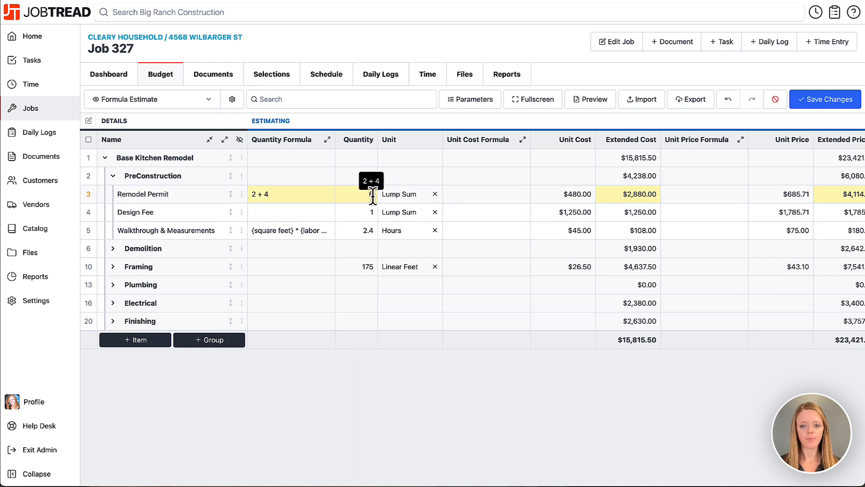
pyautogui.click(780, 103)
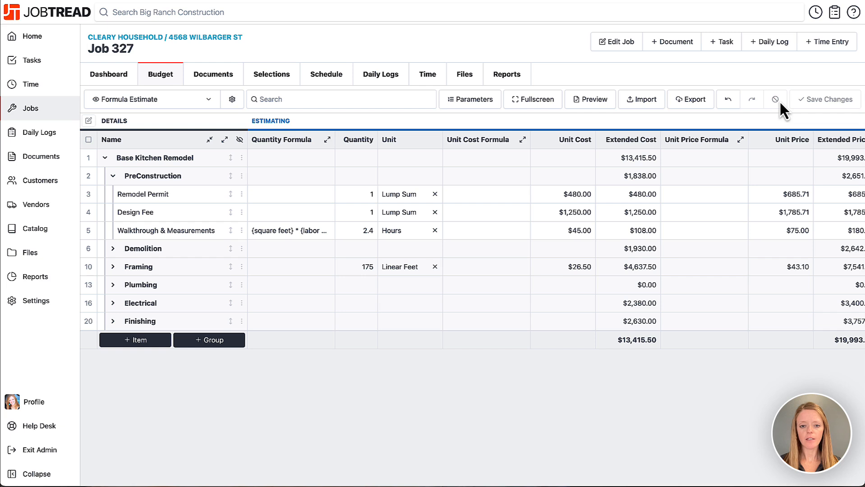
# Step: Examine the parameters and functions offered for Remodel Permit's unit cost formula, and the budget's labor production rate and delivery cost columns
pyautogui.click(513, 202)
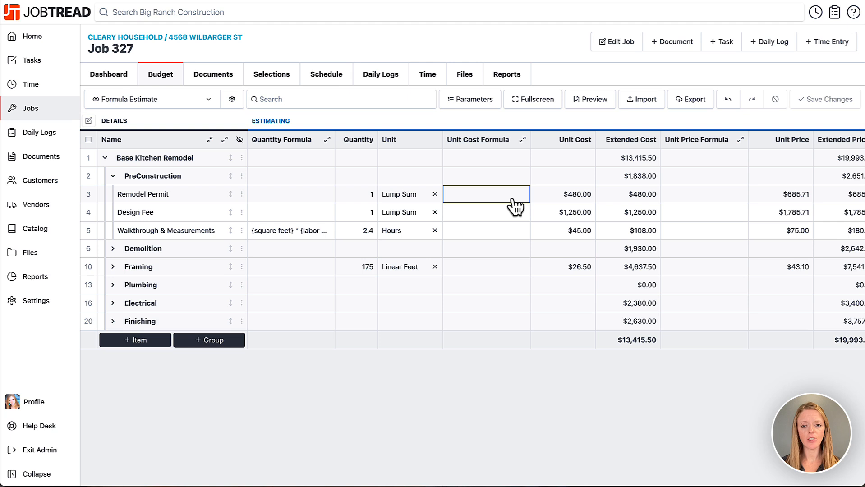
pyautogui.click(461, 195)
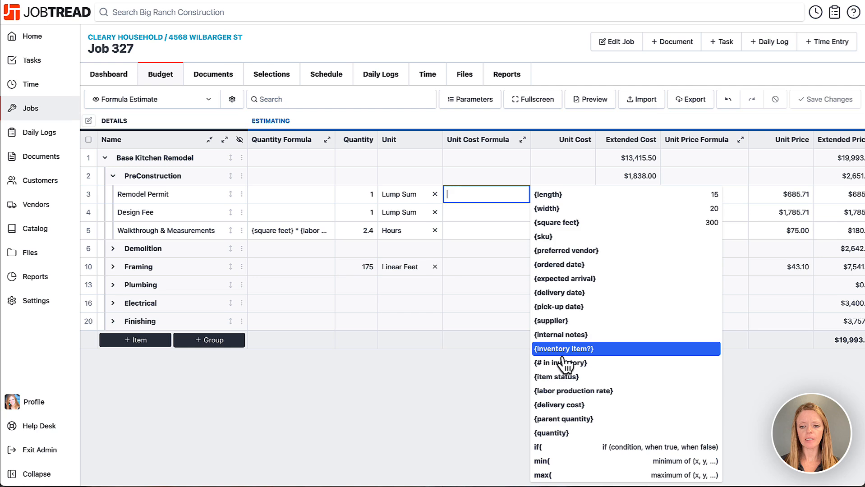
pyautogui.scroll(-3, 565, 363)
pyautogui.scroll(3, 565, 363)
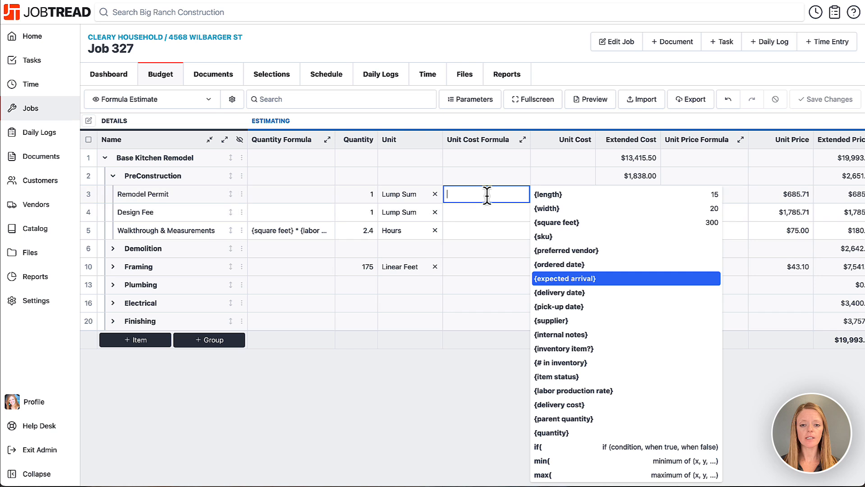
pyautogui.click(436, 352)
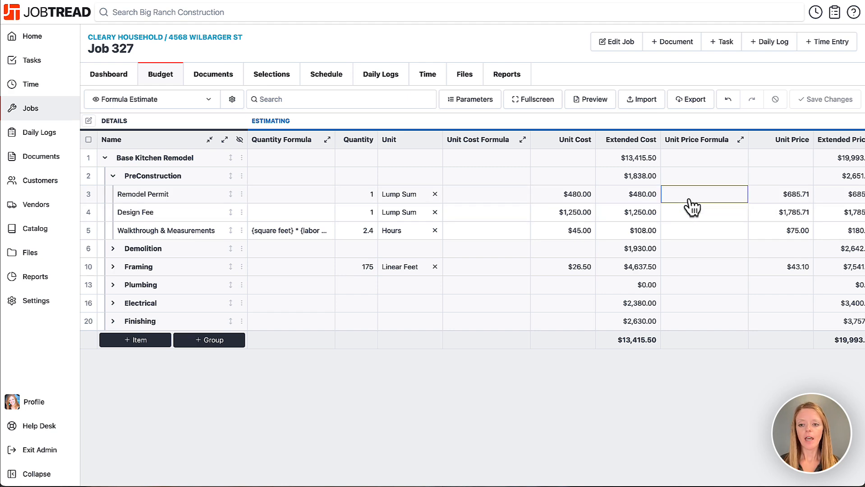
pyautogui.hscroll(10, 692, 207)
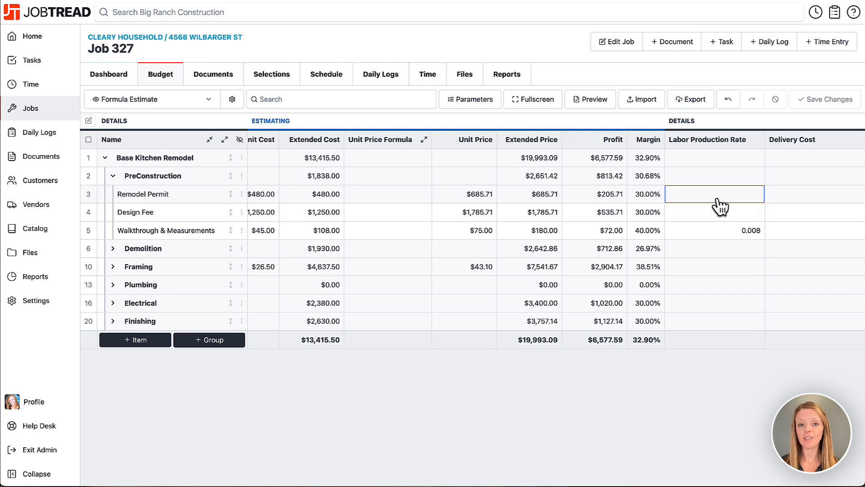
pyautogui.hscroll(-8, 720, 207)
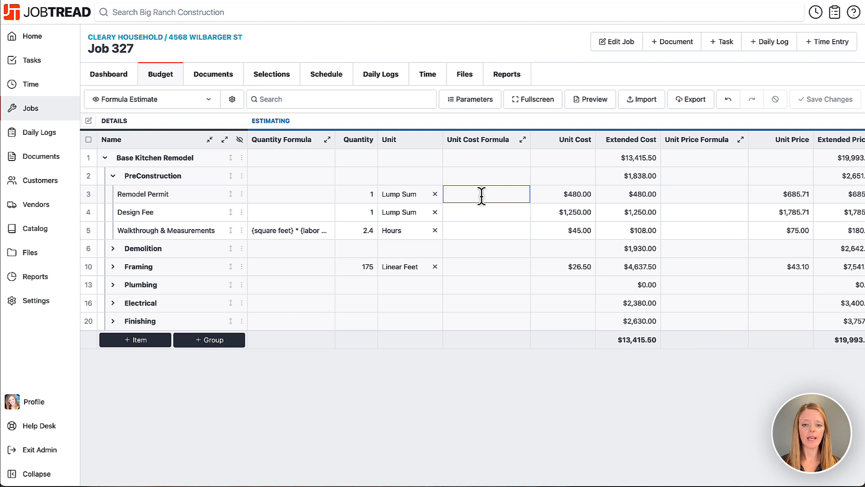
# Step: Set the Remodel Permit's unit cost formula to {square feet} * 1.60 and save the budget
pyautogui.click(481, 195)
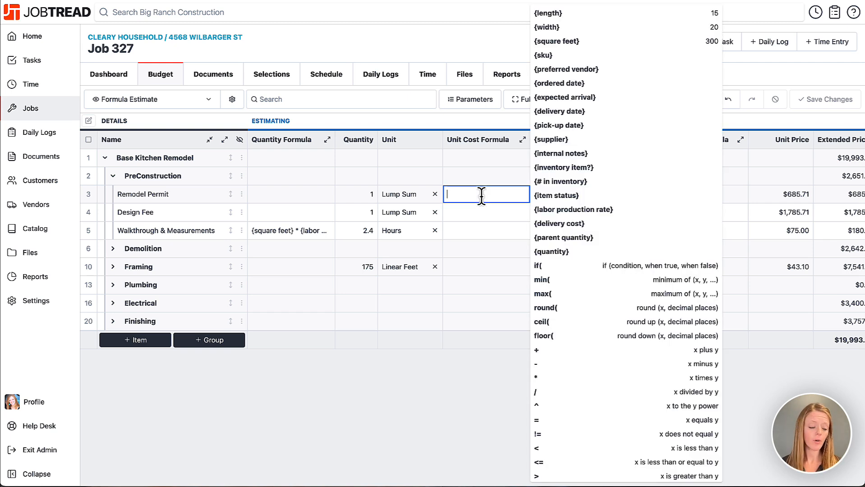
pyautogui.write('{')
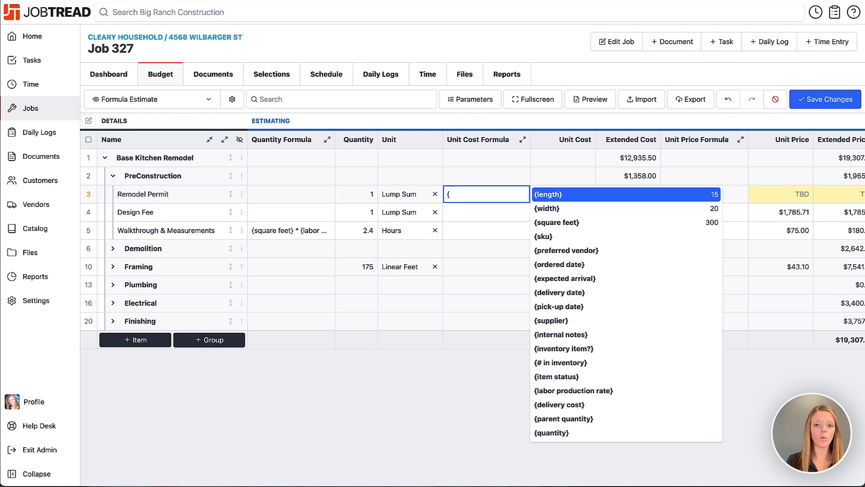
pyautogui.write('square')
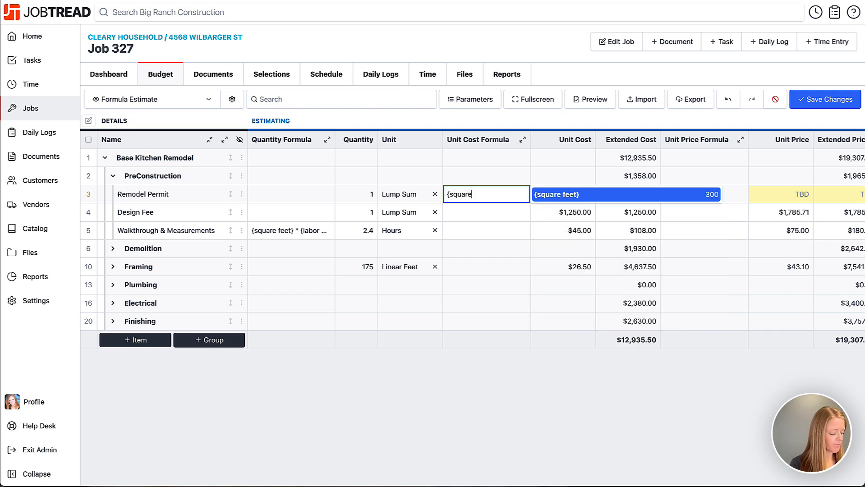
pyautogui.write(' feet}')
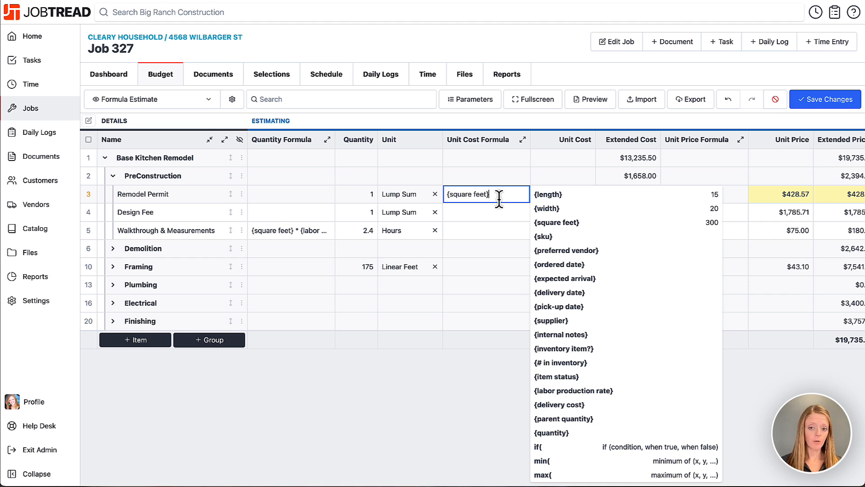
pyautogui.write('*')
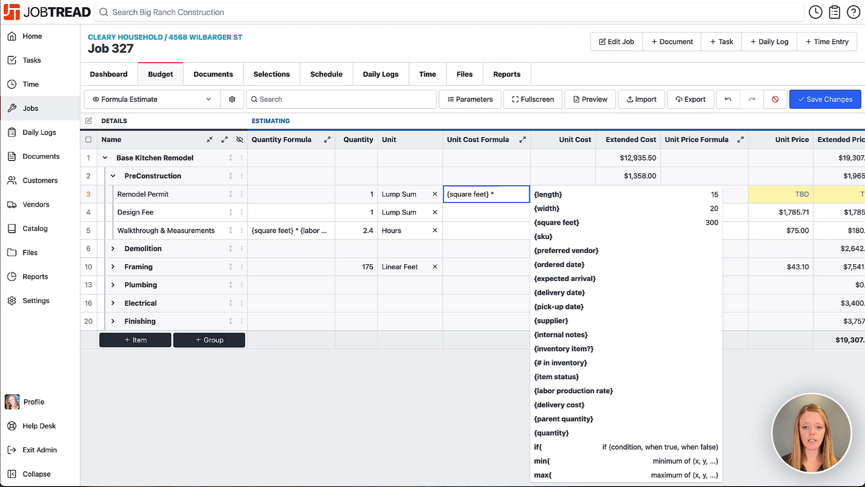
pyautogui.write(' 1.60')
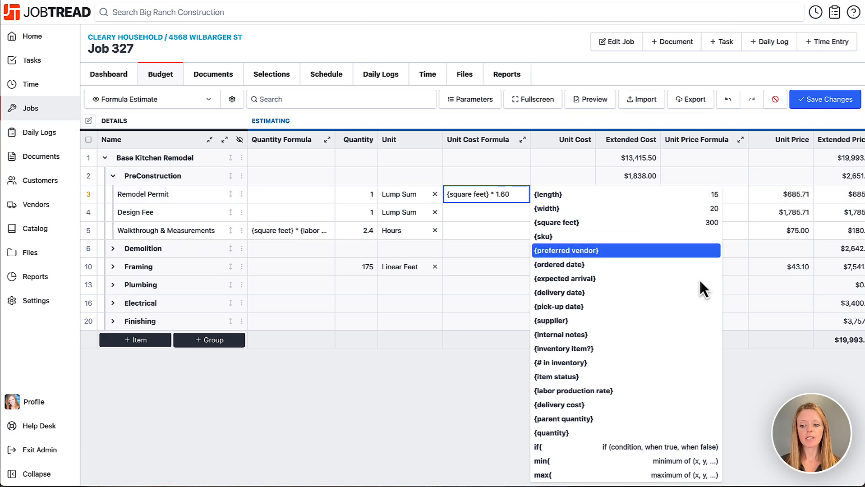
pyautogui.click(605, 227)
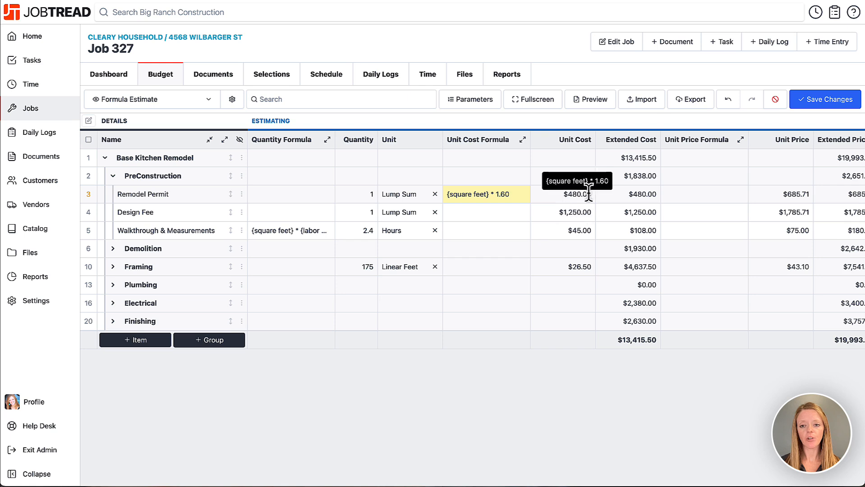
pyautogui.click(447, 195)
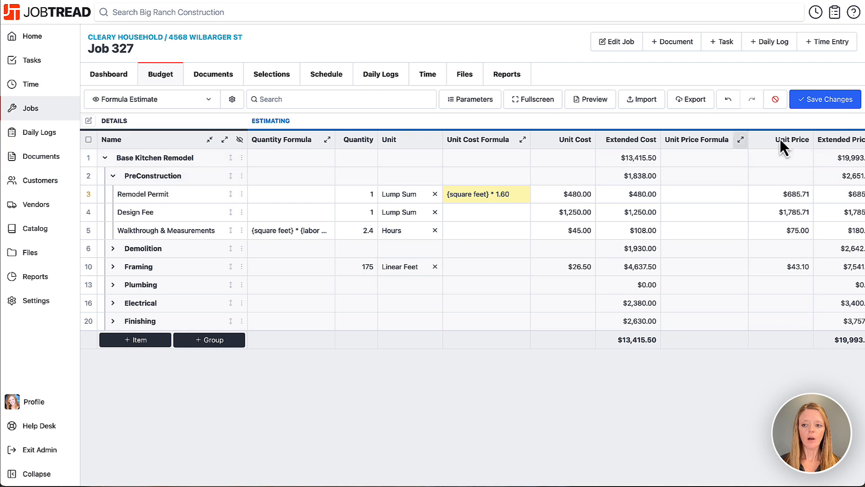
pyautogui.click(852, 105)
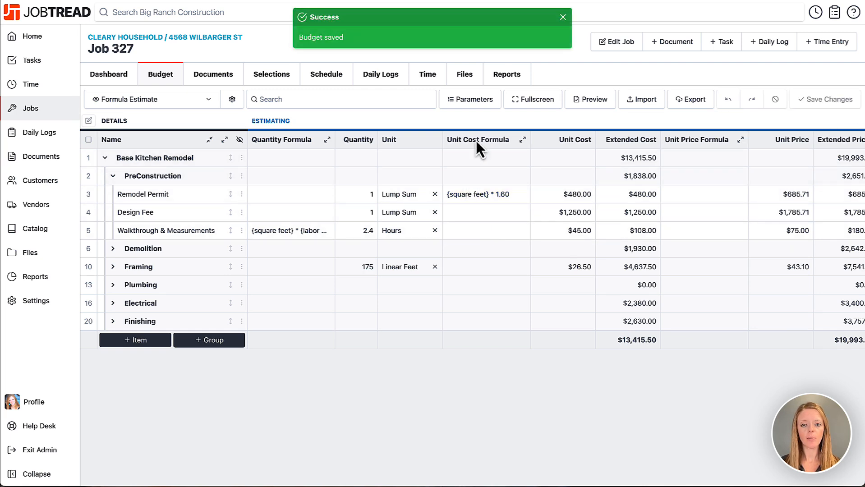
# Step: Add a new parameter to the job parameters and inspect the formula behind the Square Feet parameter
pyautogui.click(474, 100)
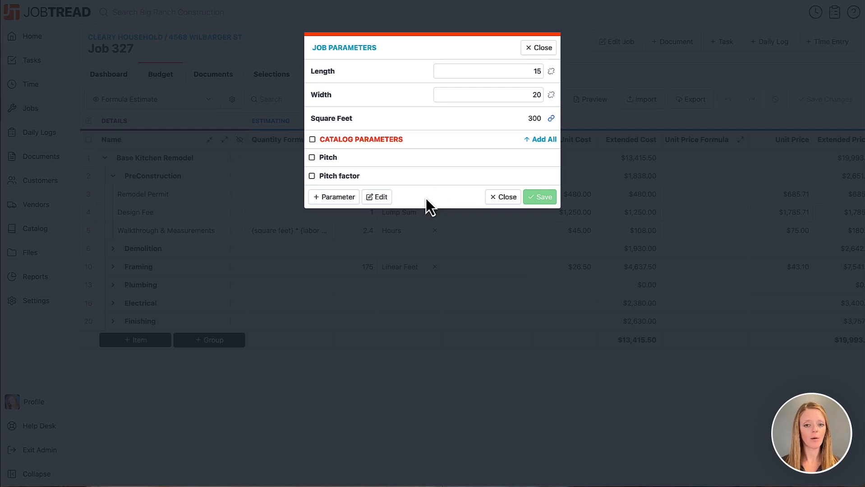
pyautogui.click(336, 197)
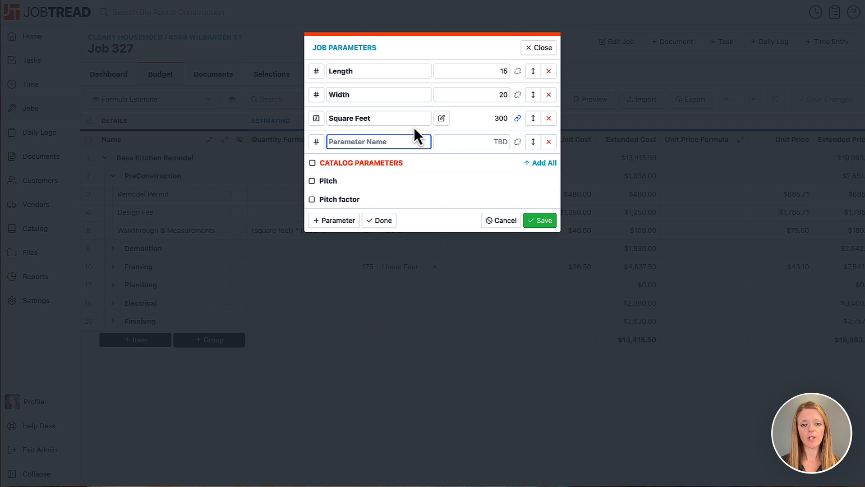
pyautogui.click(442, 119)
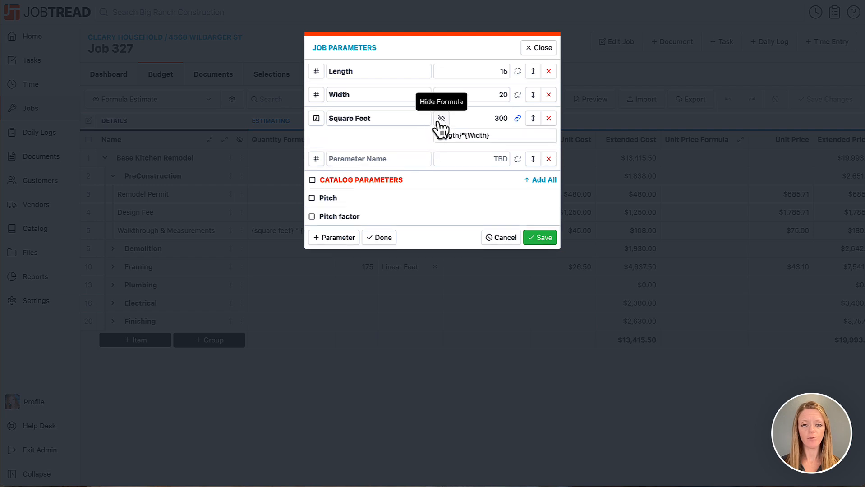
pyautogui.click(461, 135)
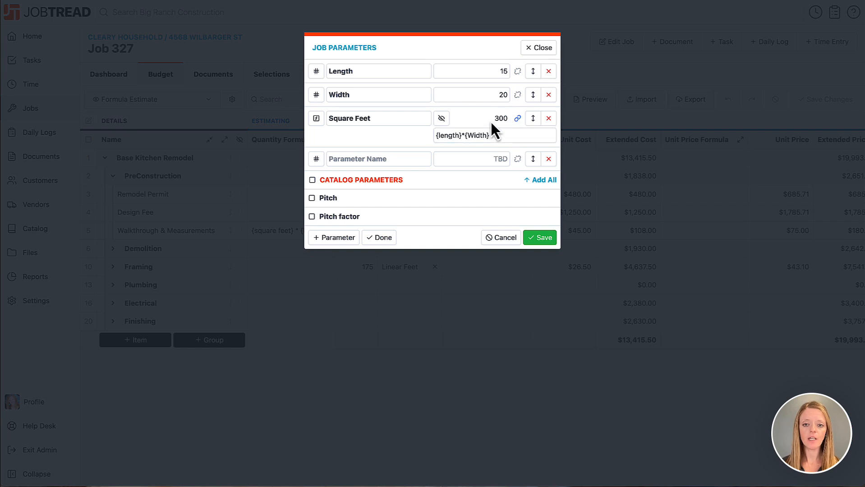
pyautogui.click(441, 118)
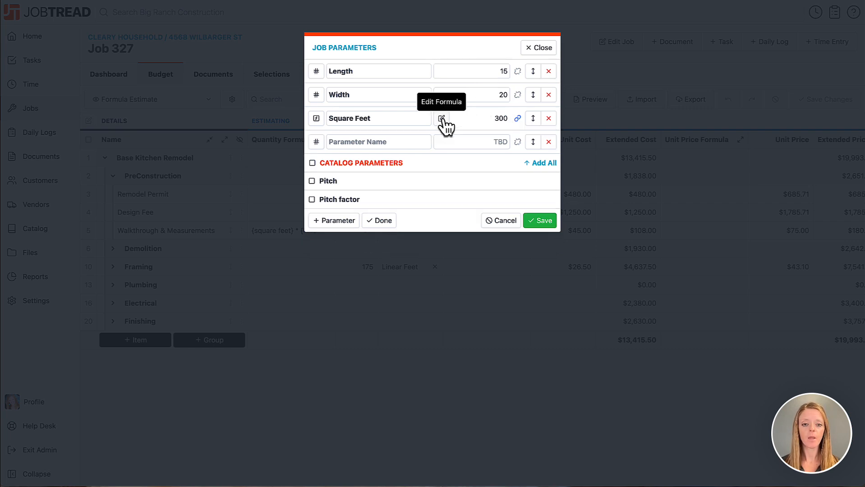
# Step: Make the new job parameter a picklist and name it Existing Plumbing
pyautogui.click(316, 142)
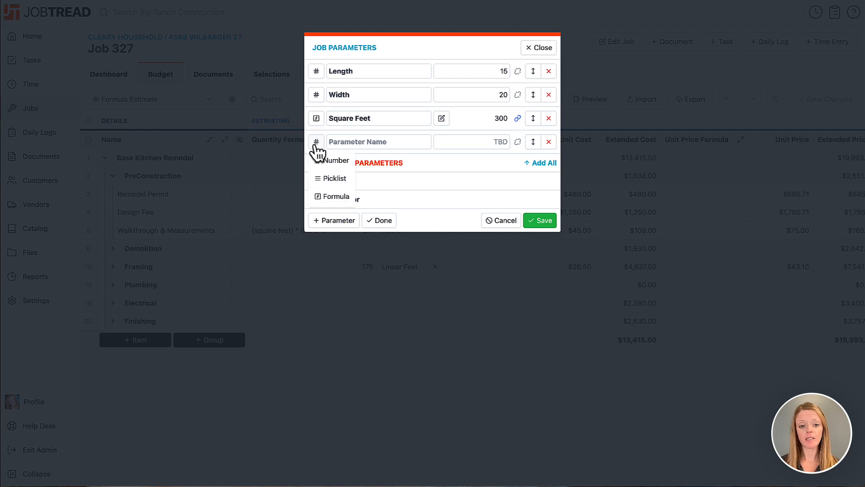
pyautogui.click(324, 179)
pyautogui.click(368, 144)
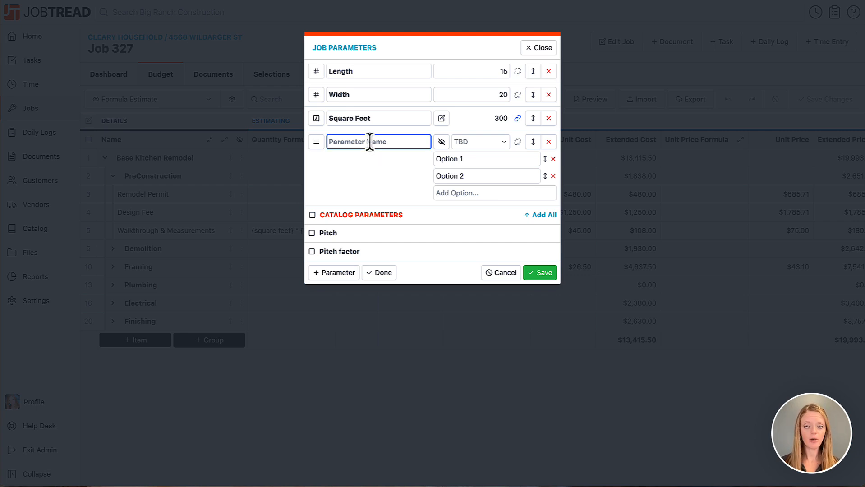
pyautogui.write('Exisit')
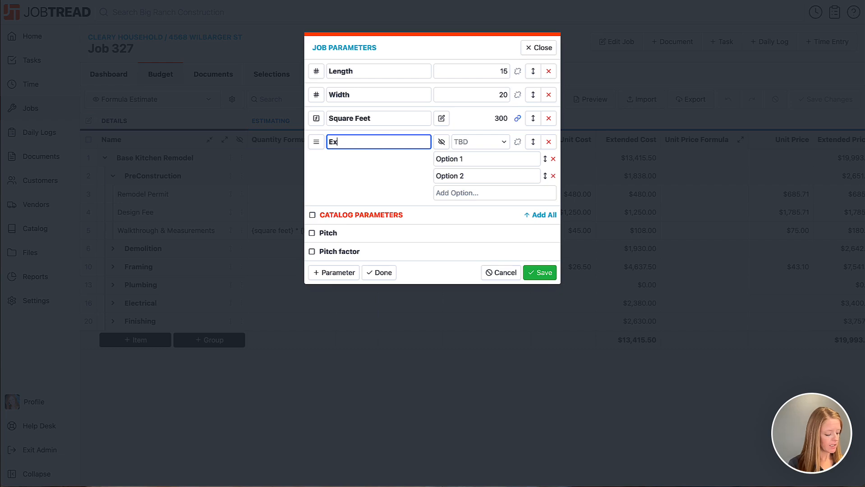
pyautogui.press('BackSpace')
pyautogui.press('BackSpace')
pyautogui.write('ting')
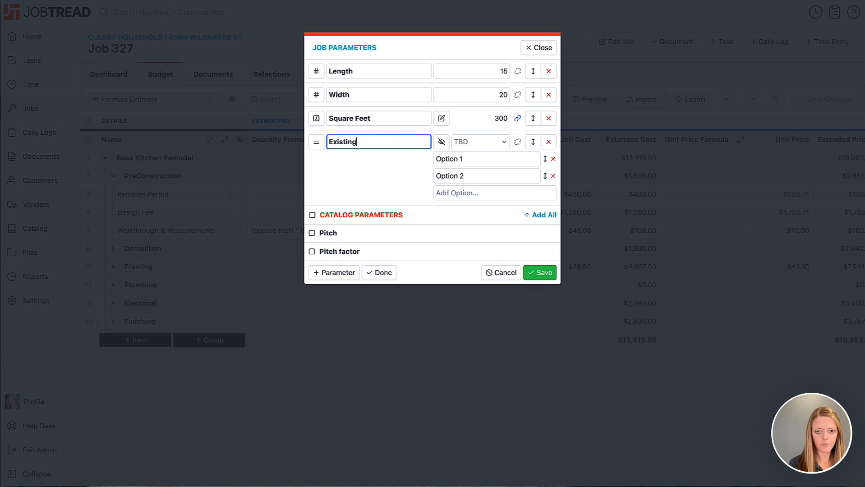
pyautogui.write(' Plumbing')
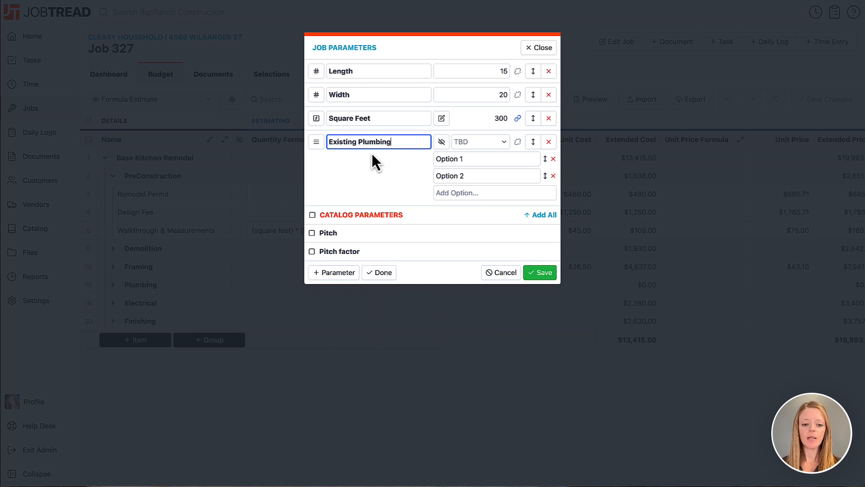
# Step: Rename the first two options of the Existing Plumbing picklist to Cast Iron and Copper
pyautogui.click(473, 159)
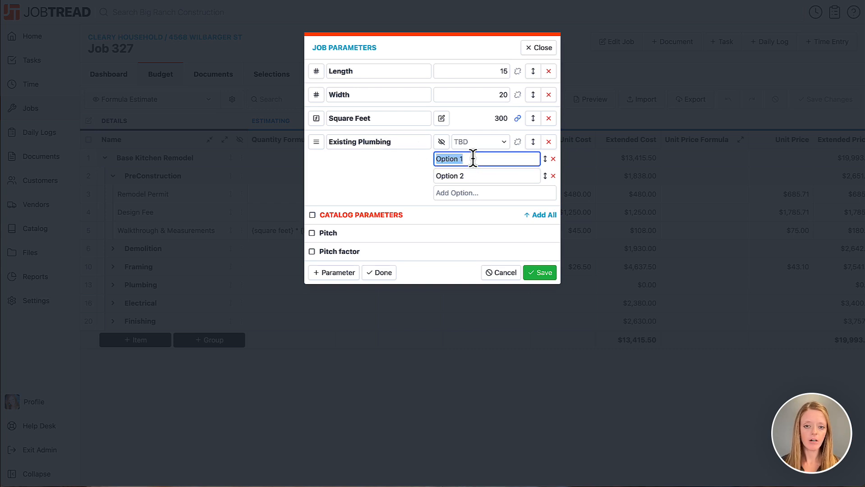
pyautogui.write('Cast Iron')
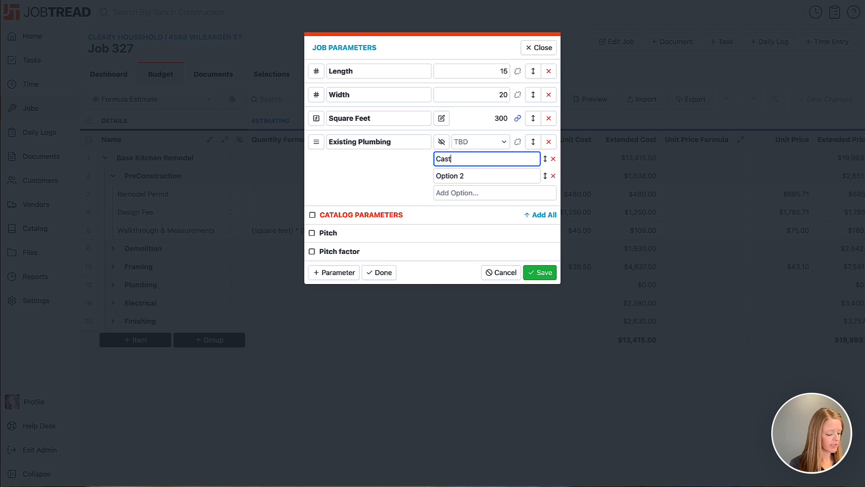
pyautogui.doubleClick(481, 176)
pyautogui.press('BackSpace')
pyautogui.press('BackSpace')
pyautogui.press('BackSpace')
pyautogui.press('BackSpace')
pyautogui.press('BackSpace')
pyautogui.press('BackSpace')
pyautogui.press('BackSpace')
pyautogui.press('BackSpace')
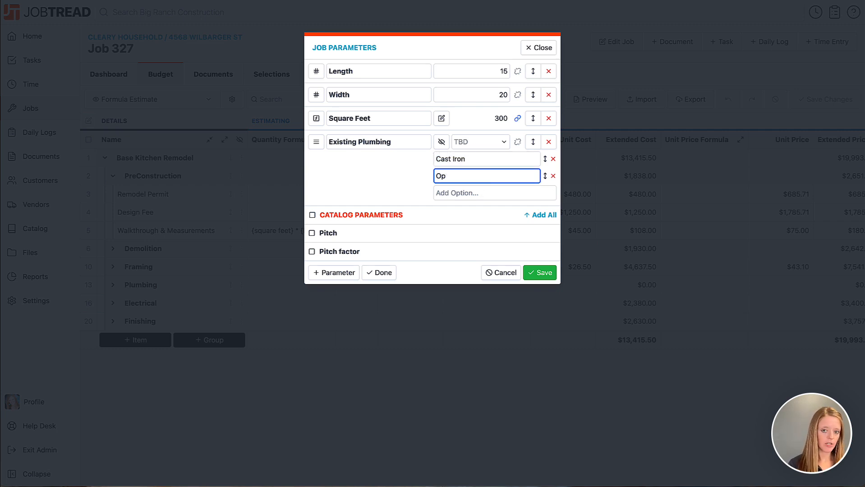
pyautogui.write('Copper')
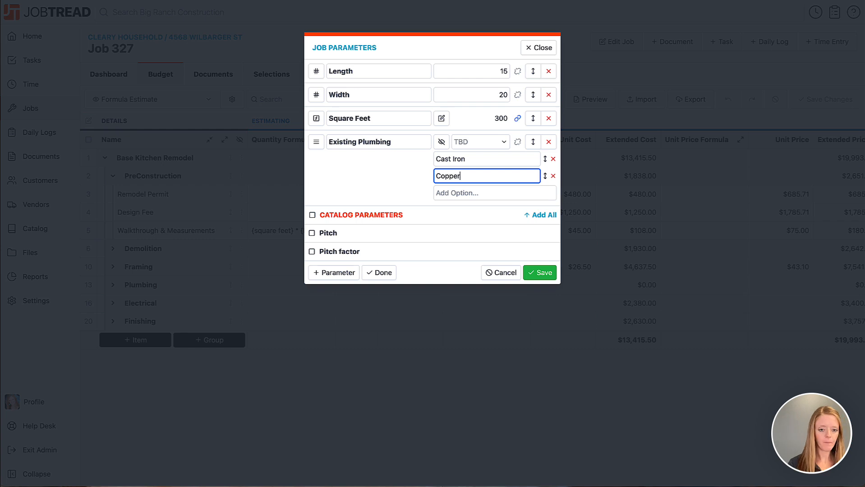
# Step: Add the options PVC, PEX and Mixed to the Existing Plumbing picklist and finish editing the parameter definitions
pyautogui.click(471, 195)
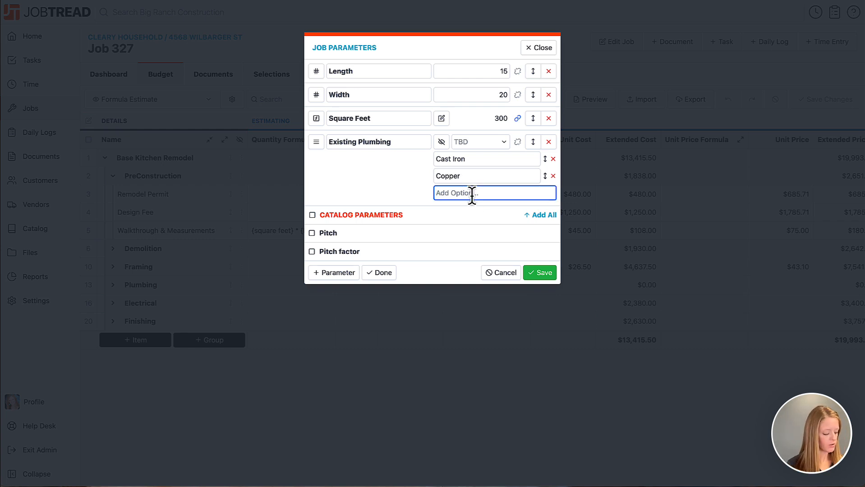
pyautogui.write('PVC')
pyautogui.click(470, 210)
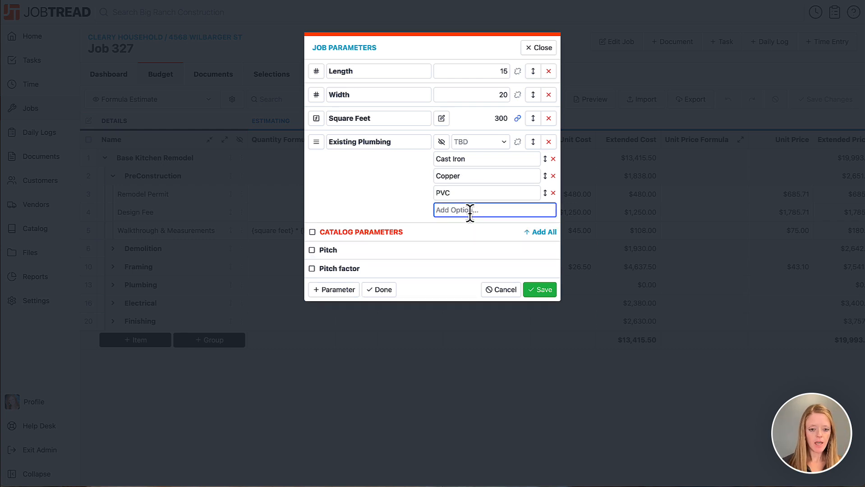
pyautogui.write('PEX')
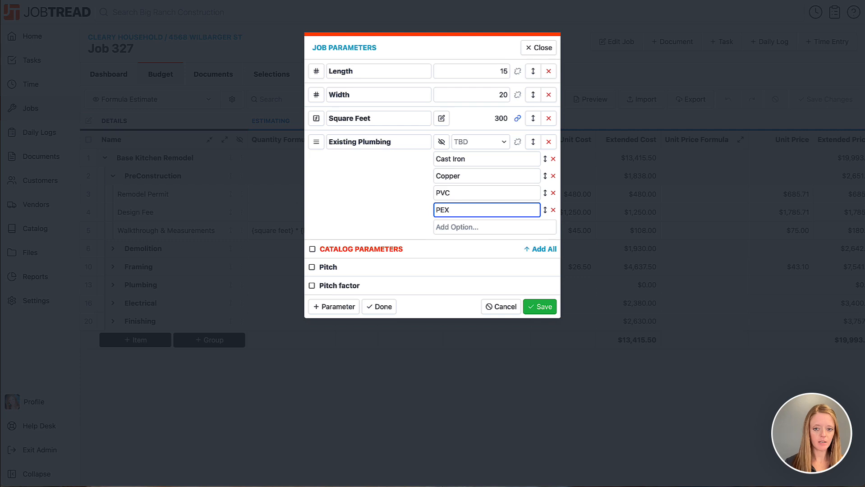
pyautogui.click(470, 228)
pyautogui.write('Mixed')
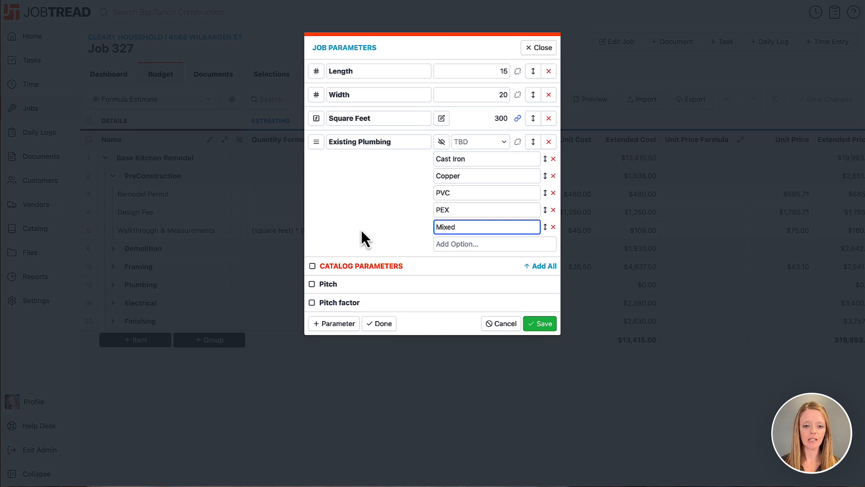
pyautogui.click(379, 323)
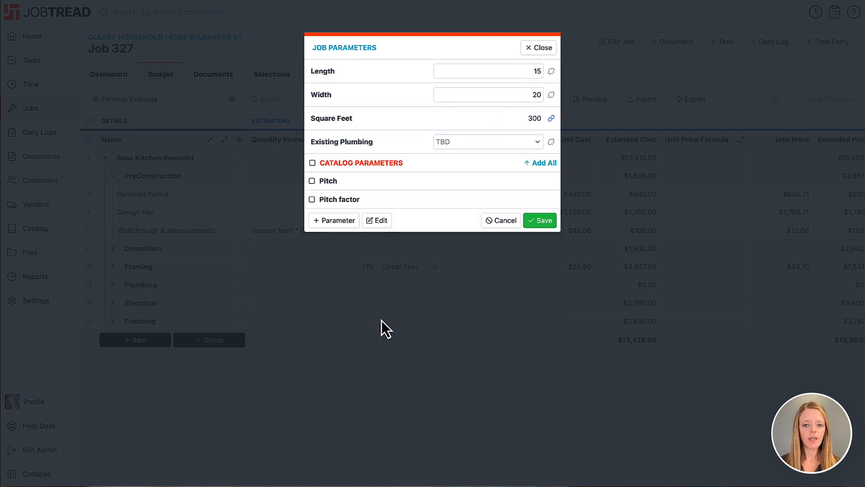
# Step: Set the job's Existing Plumbing parameter to Cast Iron and save the job parameters
pyautogui.click(469, 141)
pyautogui.click(402, 135)
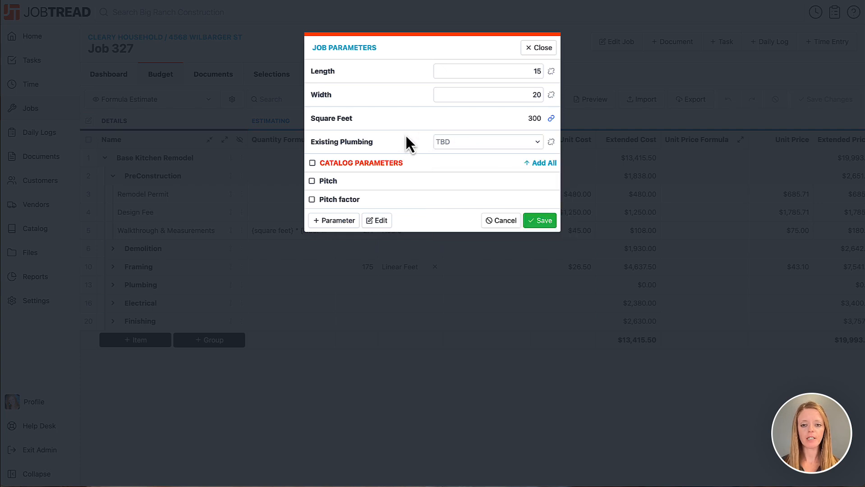
pyautogui.click(489, 141)
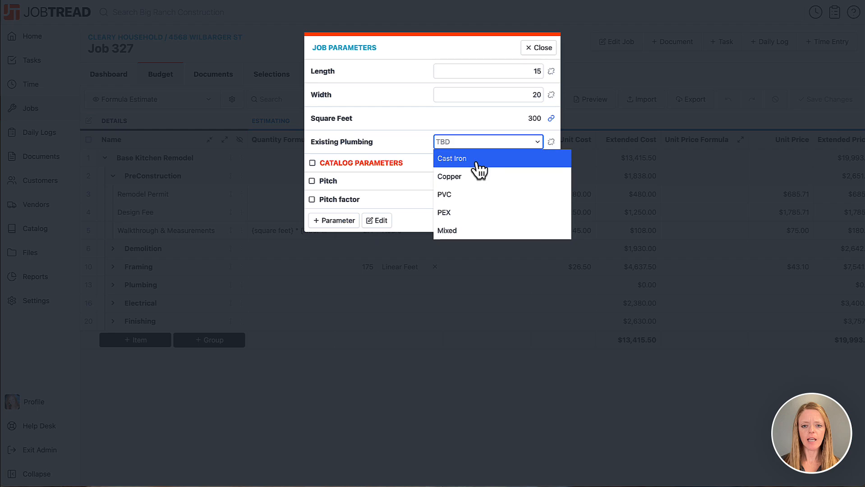
pyautogui.click(469, 158)
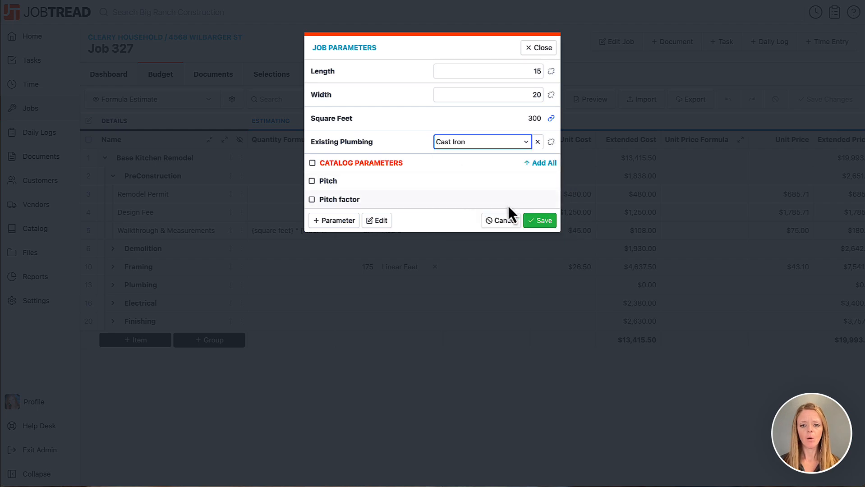
pyautogui.click(540, 221)
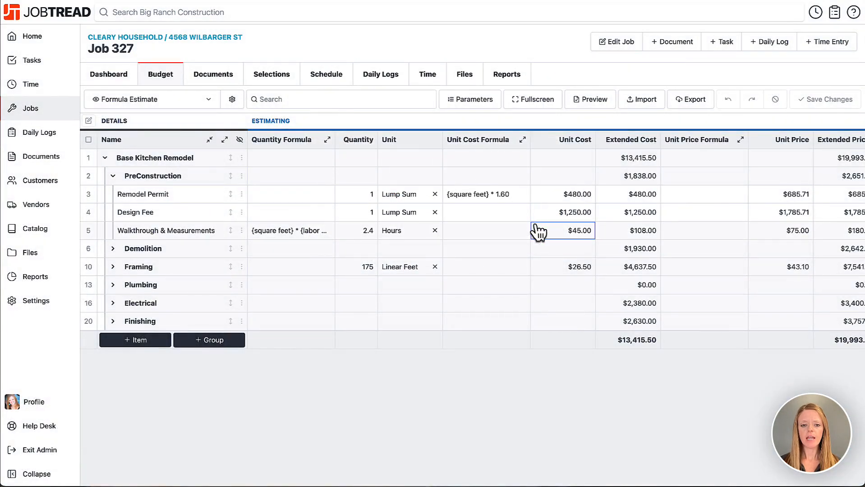
# Step: Check the parameters and functions offered for Remodel Permit's unit price formula, leaving the formula empty
pyautogui.click(696, 199)
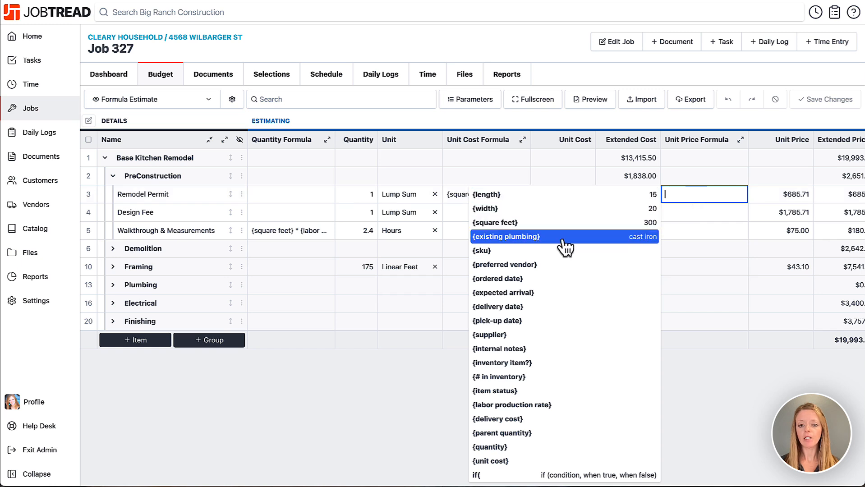
pyautogui.scroll(-1, 557, 244)
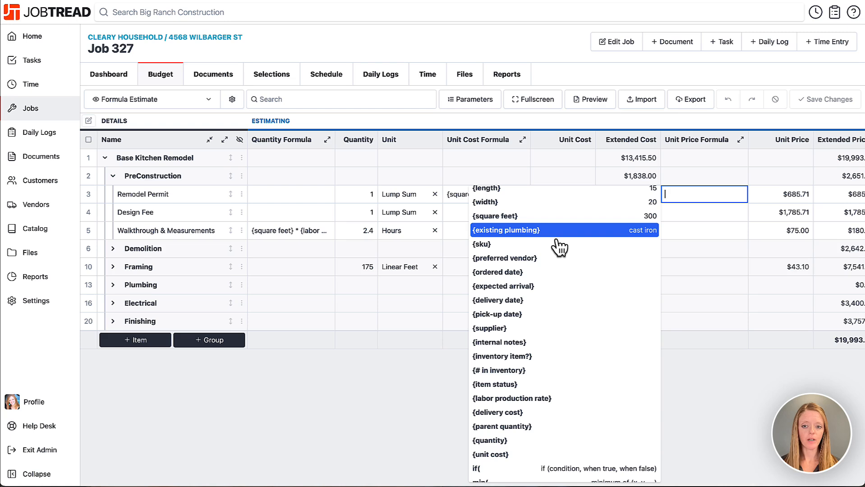
pyautogui.click(717, 390)
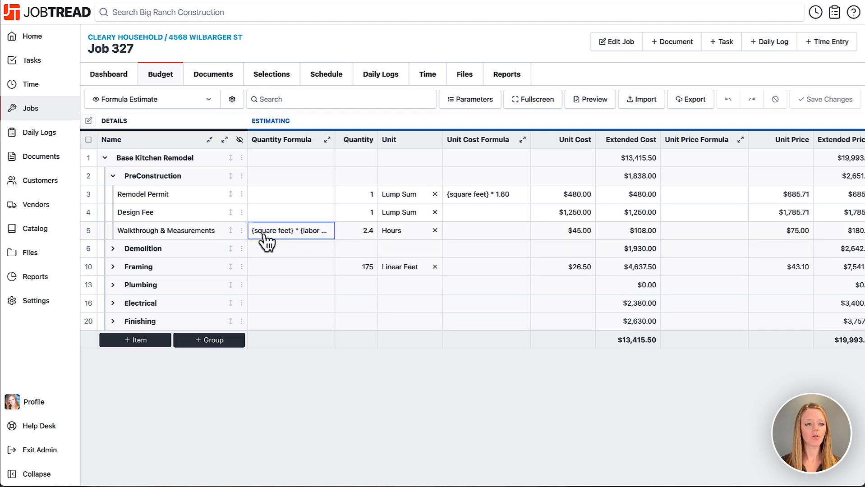
# Step: Open the 0.125" x 25' Cable With Pre-Attached Threaded Stud cost item in the catalog, reveal its unit price formula field and remove it again
pyautogui.click(39, 231)
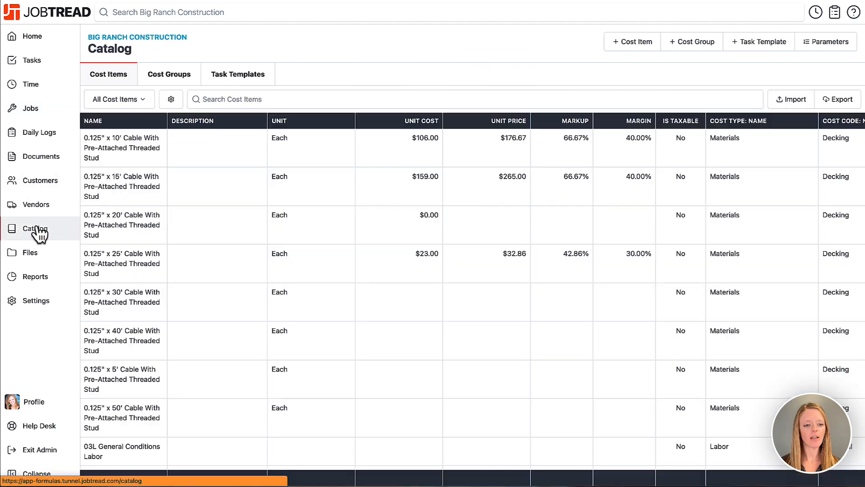
pyautogui.click(143, 275)
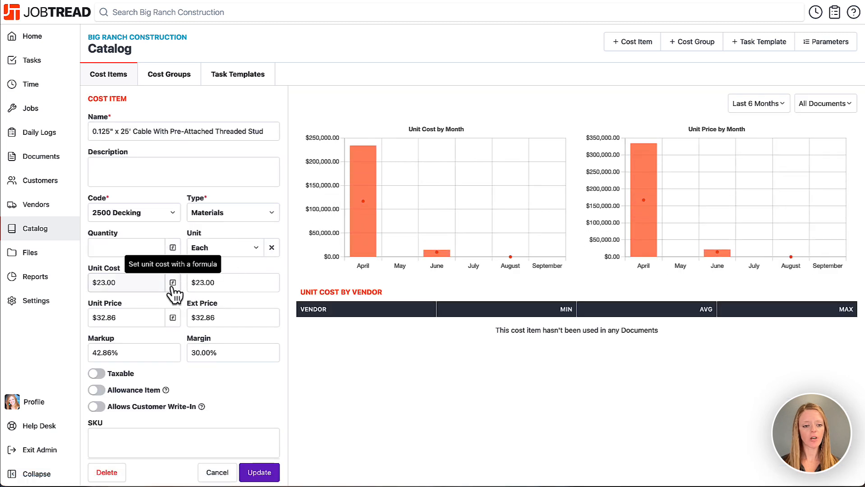
pyautogui.click(173, 317)
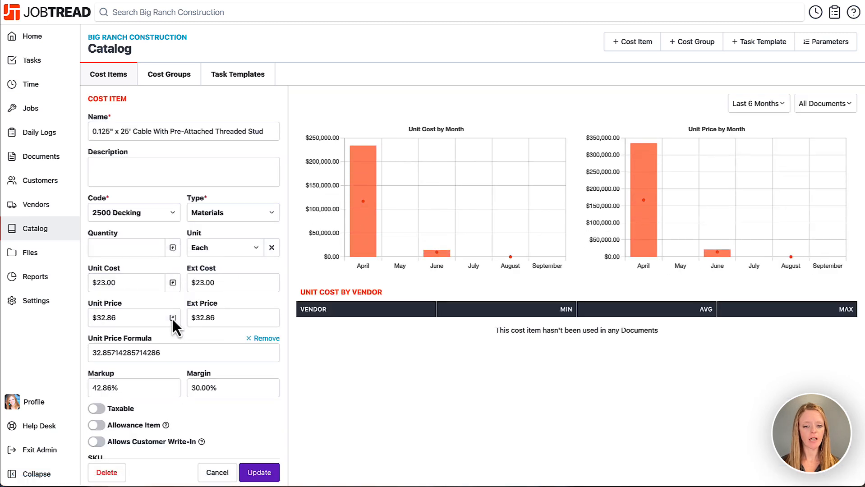
pyautogui.click(263, 339)
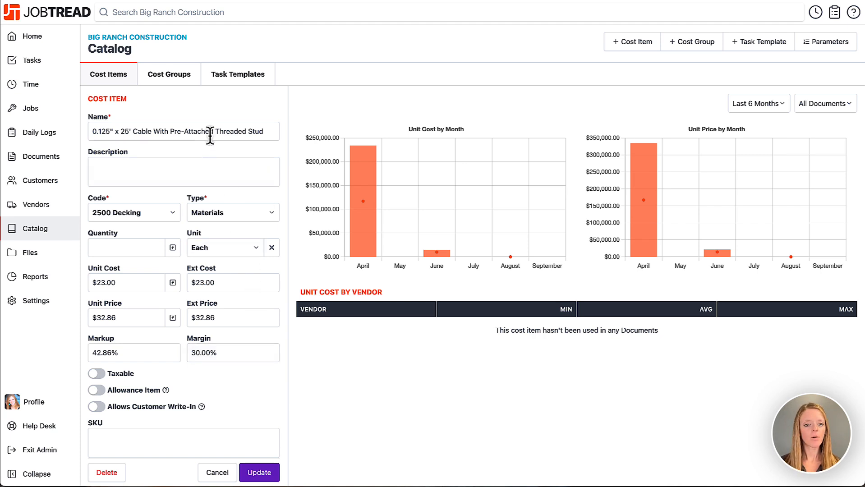
# Step: Search the catalog's cost groups for "budget", open Base Kitchen Remodel Budget and expand all its groups to show their items
pyautogui.click(169, 83)
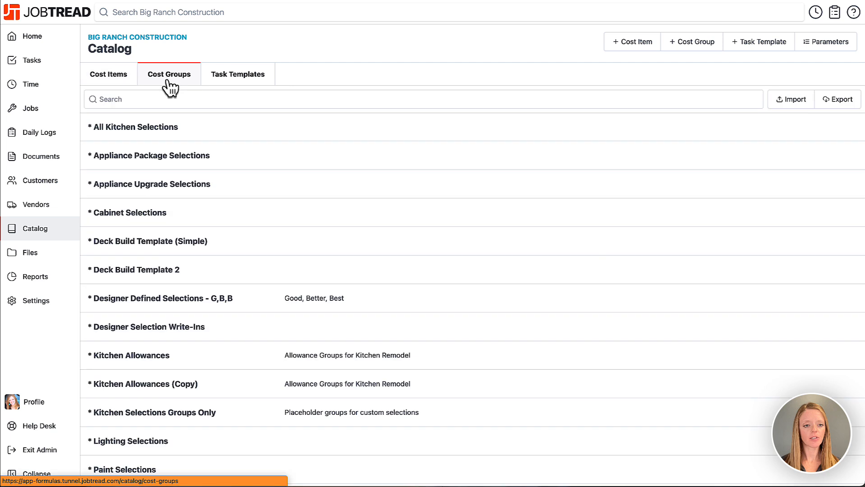
pyautogui.click(177, 100)
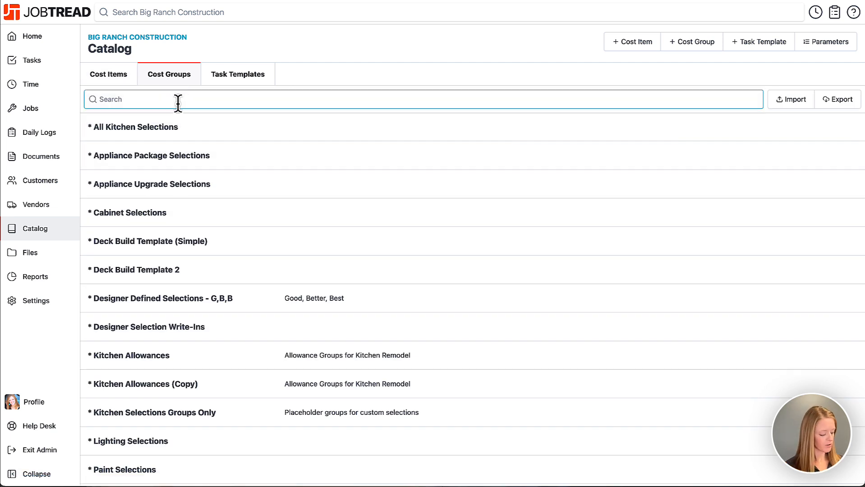
pyautogui.write('budget')
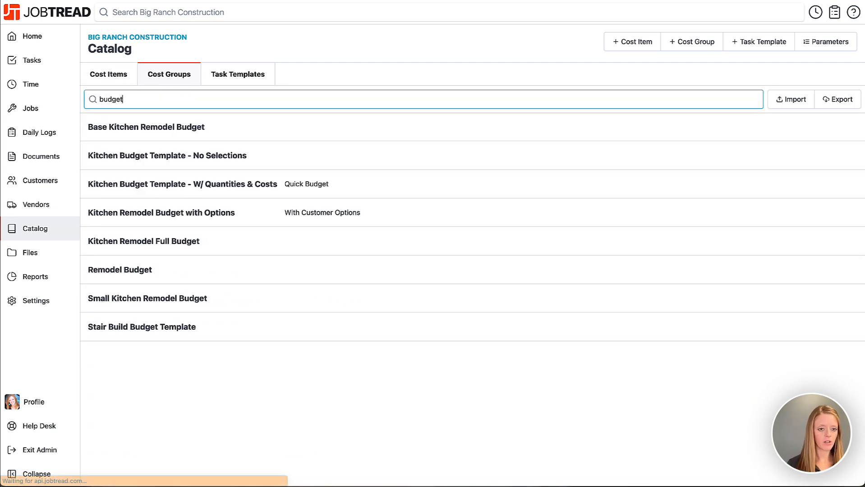
pyautogui.click(175, 130)
pyautogui.click(88, 146)
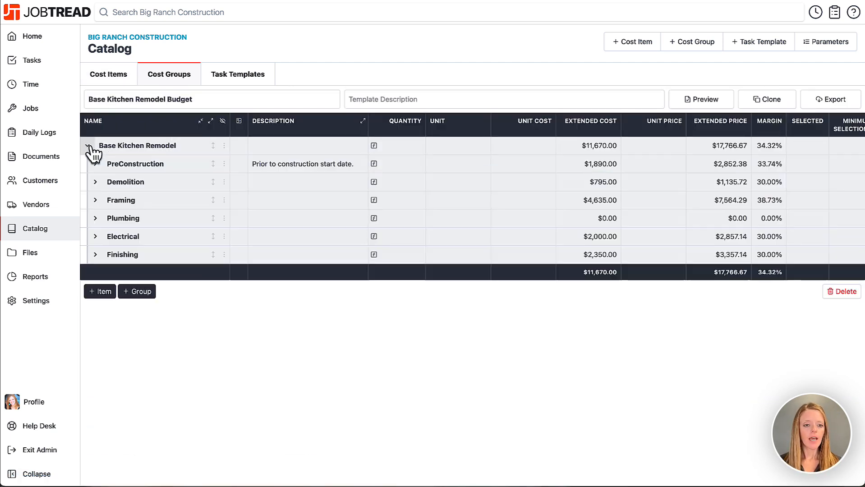
pyautogui.click(210, 125)
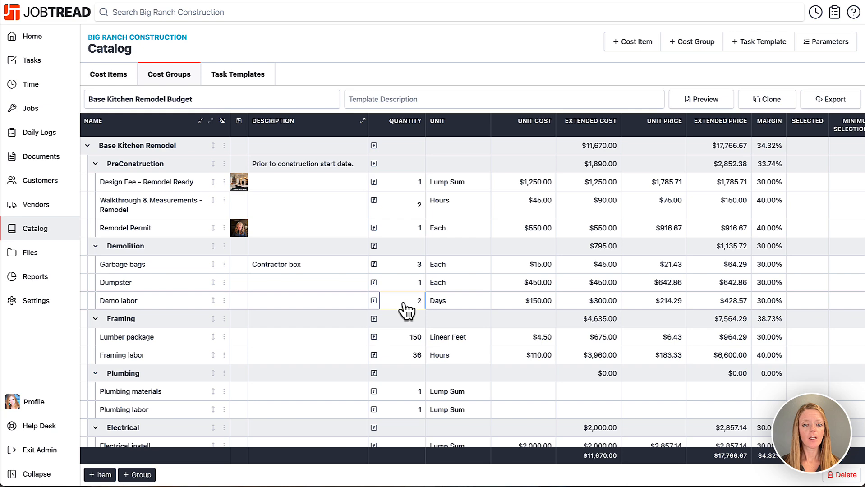
# Step: Open the catalog parameters
pyautogui.click(821, 44)
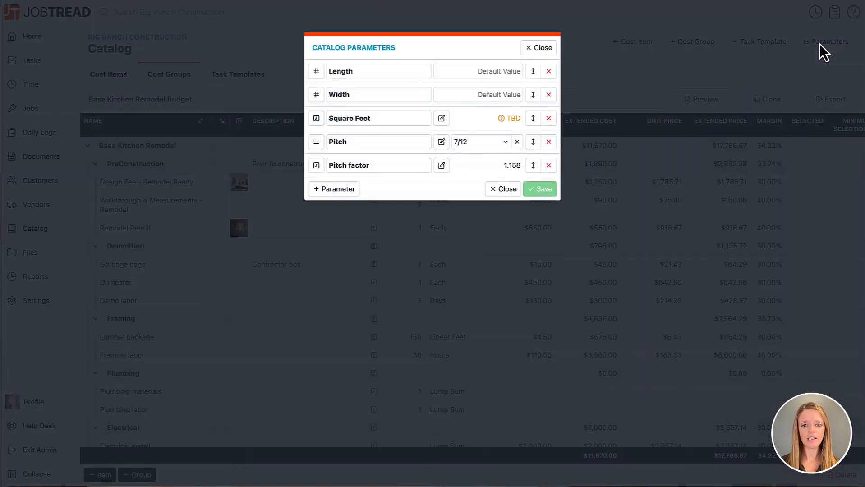